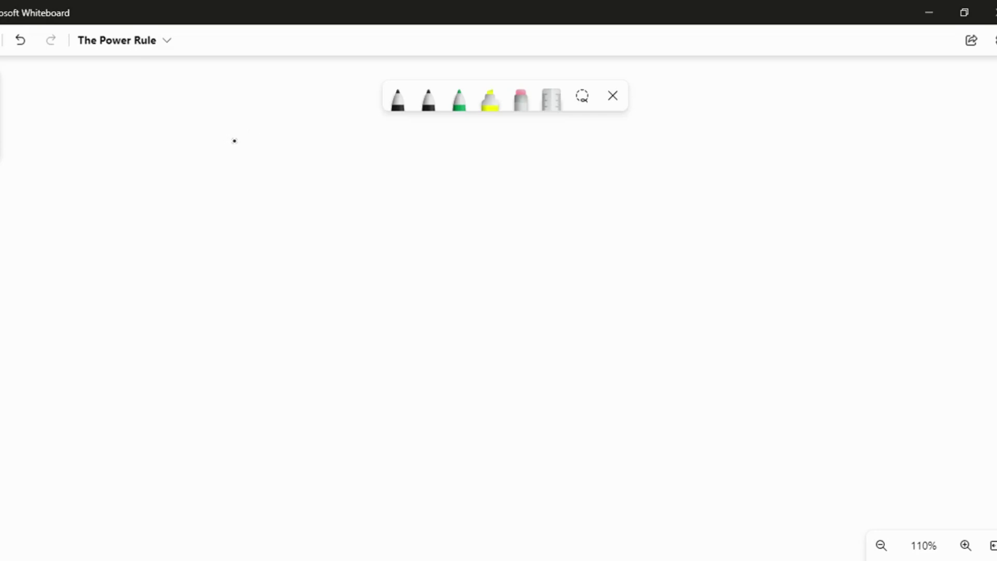
Handwrite the power rule f(x)=xⁿ and f'(x)=nxⁿ⁻¹ across the top of the board.
mouse_move(235, 139)
mouse_down()
mouse_move(224, 176)
mouse_move(230, 159)
mouse_move(240, 176)
mouse_move(258, 175)
mouse_up()
mouse_move(261, 160)
mouse_down()
mouse_move(254, 176)
mouse_move(271, 182)
mouse_move(295, 159)
mouse_up()
mouse_move(290, 169)
mouse_down()
mouse_move(319, 175)
mouse_move(337, 147)
mouse_move(340, 161)
mouse_move(389, 176)
mouse_move(401, 158)
mouse_move(418, 174)
mouse_move(443, 167)
mouse_up()
mouse_move(442, 153)
mouse_down()
mouse_move(434, 168)
mouse_move(471, 165)
mouse_up()
mouse_move(466, 157)
mouse_down()
mouse_move(479, 165)
mouse_move(508, 149)
mouse_move(517, 164)
mouse_move(552, 162)
mouse_move(554, 134)
mouse_move(588, 147)
mouse_up()
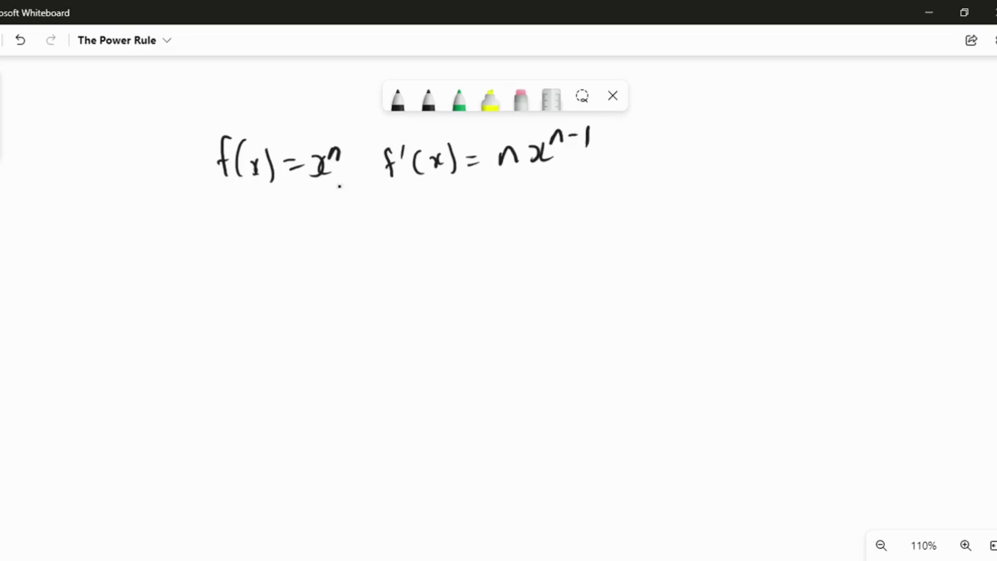
Write 'find derivative = Differentiate' below the rule, undoing and redrawing a bad final letter.
mouse_move(230, 193)
mouse_down()
mouse_move(227, 223)
mouse_move(302, 188)
mouse_move(321, 223)
mouse_move(370, 213)
mouse_up()
click(355, 206)
mouse_move(380, 185)
mouse_down()
mouse_move(376, 213)
mouse_move(418, 194)
mouse_up()
mouse_move(371, 197)
mouse_down()
mouse_move(450, 197)
mouse_move(455, 209)
mouse_move(501, 211)
mouse_up()
click(502, 200)
mouse_move(520, 184)
mouse_down()
mouse_move(514, 206)
mouse_move(535, 179)
mouse_move(555, 195)
mouse_move(643, 177)
mouse_up()
click(645, 183)
key(ctrl+z)
key(ctrl+z)
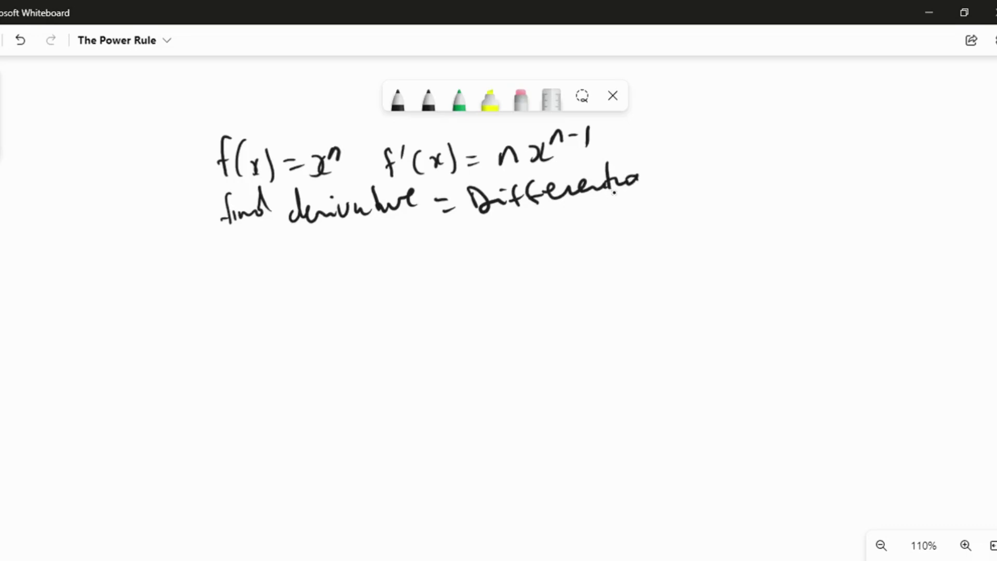
click(642, 179)
drag(640, 179, 664, 169)
Label the first example a) and write y = x³.
mouse_move(248, 255)
mouse_down()
mouse_move(242, 264)
mouse_move(253, 267)
mouse_up()
drag(256, 244, 260, 284)
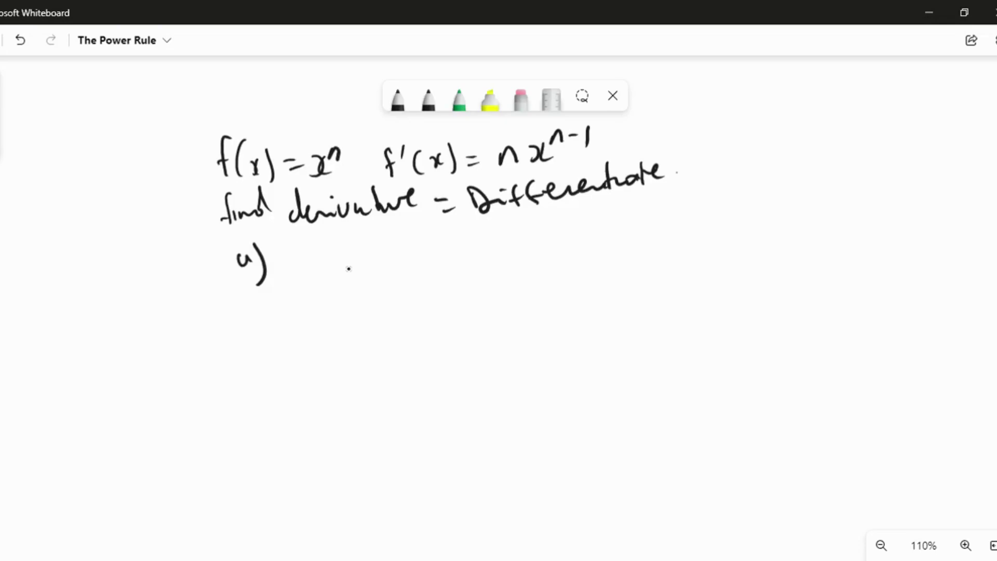
drag(307, 245, 321, 257)
mouse_move(322, 242)
mouse_down()
mouse_move(328, 268)
mouse_move(318, 274)
mouse_up()
drag(337, 248, 378, 267)
drag(388, 240, 391, 252)
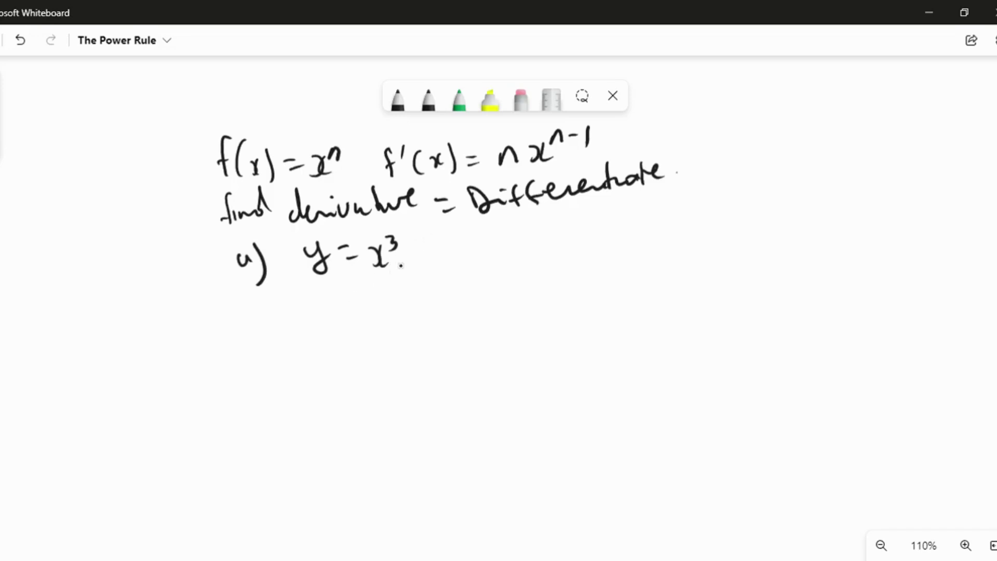
Write dy/dx = 3x² beside it and draw a short vertical divider.
mouse_move(462, 246)
mouse_down()
mouse_move(469, 254)
mouse_move(486, 243)
mouse_move(478, 264)
mouse_up()
mouse_move(458, 289)
mouse_down()
mouse_move(469, 279)
mouse_move(472, 291)
mouse_move(497, 284)
mouse_up()
drag(496, 247, 505, 246)
drag(496, 258, 506, 256)
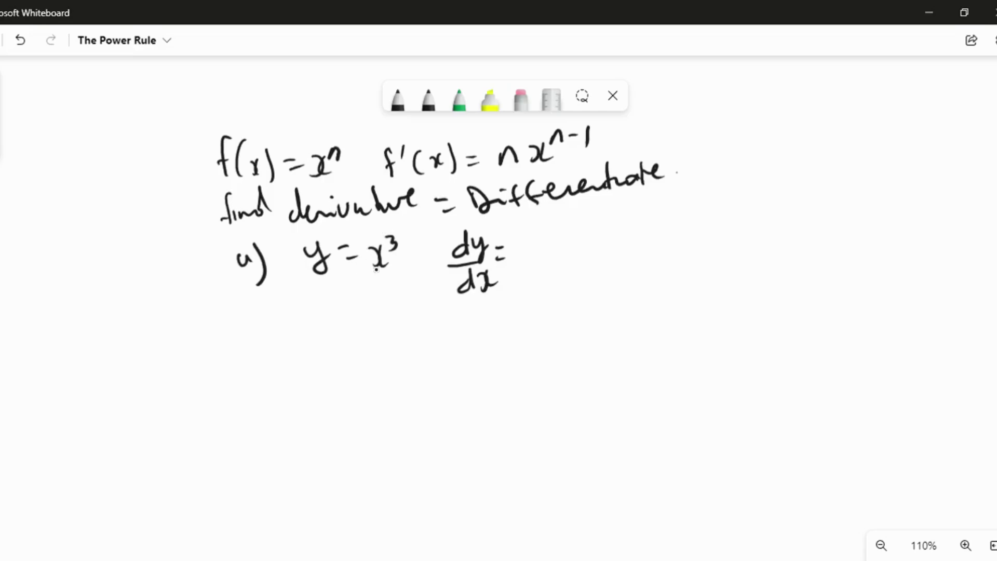
mouse_move(523, 238)
mouse_down()
mouse_move(536, 243)
mouse_move(531, 258)
mouse_move(571, 254)
mouse_move(574, 236)
mouse_move(593, 227)
mouse_up()
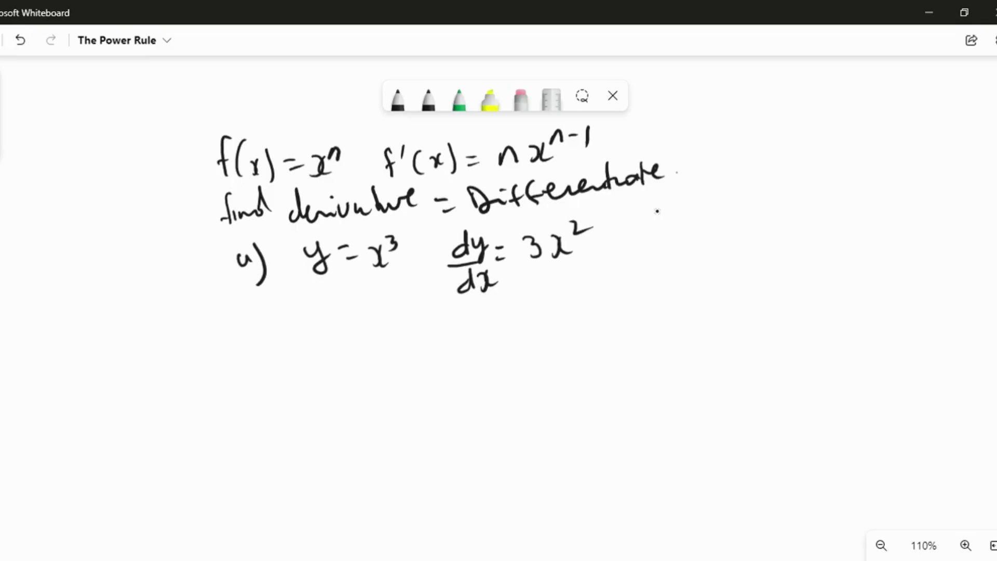
drag(656, 236, 656, 256)
Bring blank space into view, label the next example and write f(x)=4x⁵.
drag(165, 205, 190, 76)
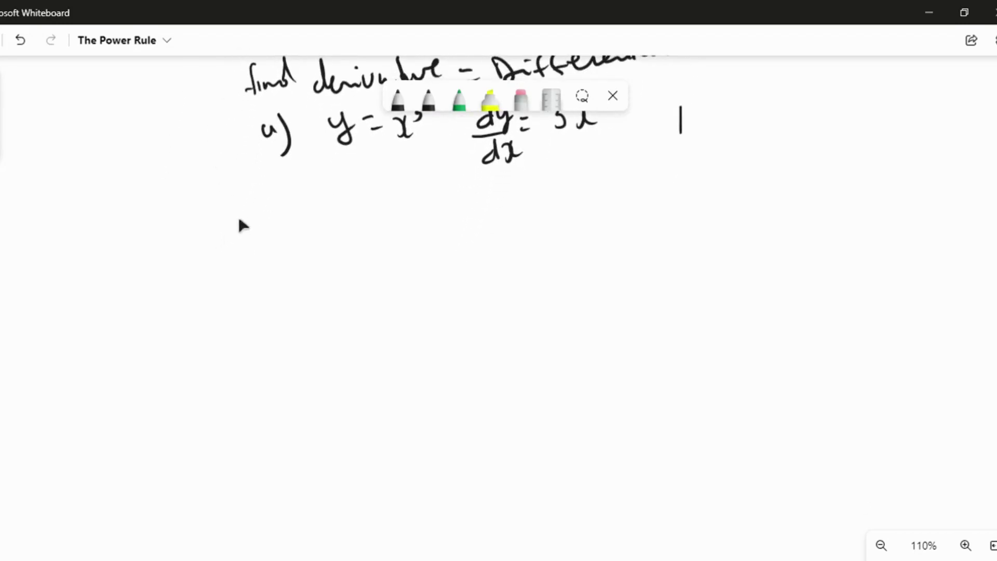
mouse_move(245, 198)
mouse_down()
mouse_move(242, 224)
mouse_move(255, 239)
mouse_up()
drag(302, 200, 294, 223)
mouse_move(288, 211)
mouse_down()
mouse_move(304, 208)
mouse_move(314, 225)
mouse_up()
drag(322, 207, 343, 224)
drag(352, 210, 372, 218)
mouse_move(388, 200)
mouse_down()
mouse_move(380, 214)
mouse_move(399, 213)
mouse_up()
mouse_move(392, 203)
mouse_down()
mouse_move(393, 226)
mouse_move(423, 205)
mouse_up()
drag(428, 186, 440, 183)
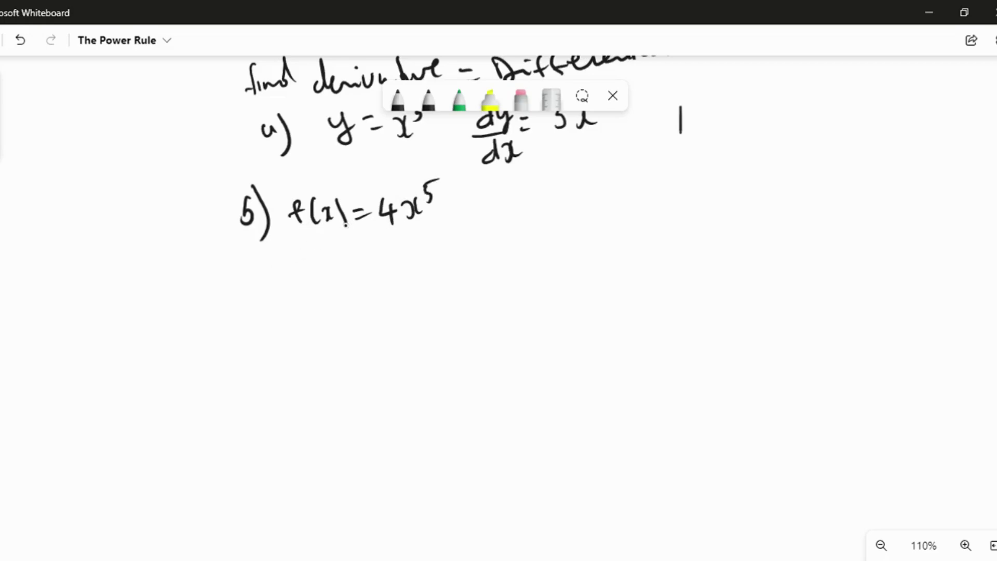
Write the derivative f'(x)=20x⁴ underneath the function.
mouse_move(299, 244)
mouse_down()
mouse_move(291, 272)
mouse_move(300, 254)
mouse_move(319, 272)
mouse_move(335, 267)
mouse_up()
mouse_move(336, 252)
mouse_down()
mouse_move(329, 268)
mouse_move(343, 272)
mouse_up()
drag(355, 255, 369, 262)
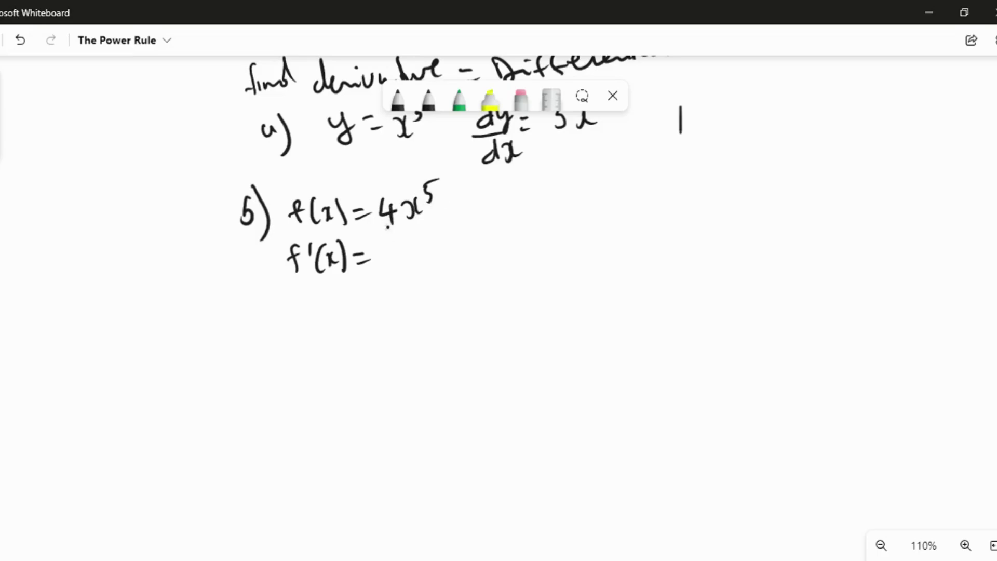
mouse_move(383, 248)
mouse_down()
mouse_move(392, 261)
mouse_move(411, 249)
mouse_move(439, 255)
mouse_move(440, 242)
mouse_move(456, 240)
mouse_up()
drag(453, 230, 450, 251)
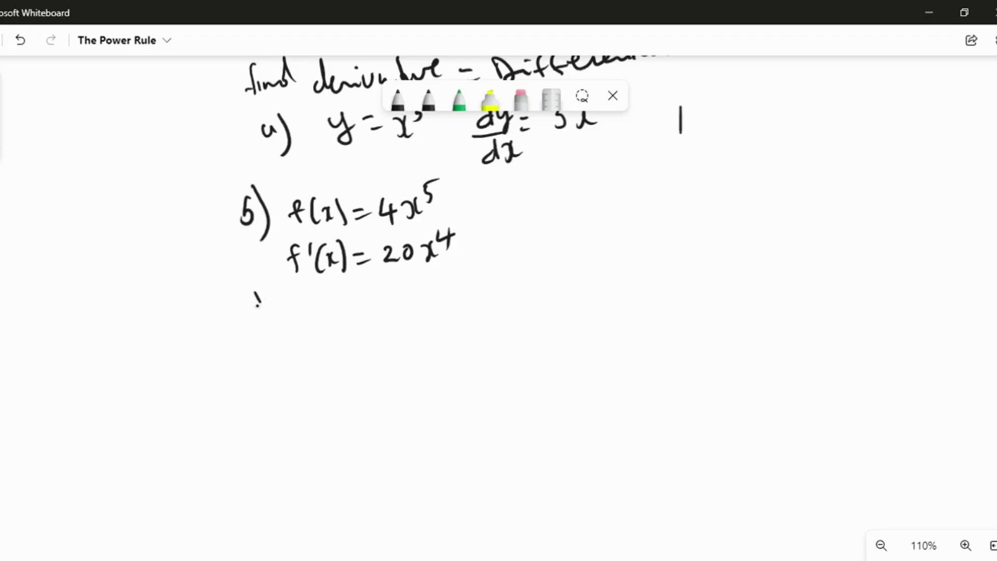
Sketch x/y axes with a double-headed horizontal line labelled y=4 and slope=0.
drag(321, 288, 332, 416)
drag(271, 353, 434, 348)
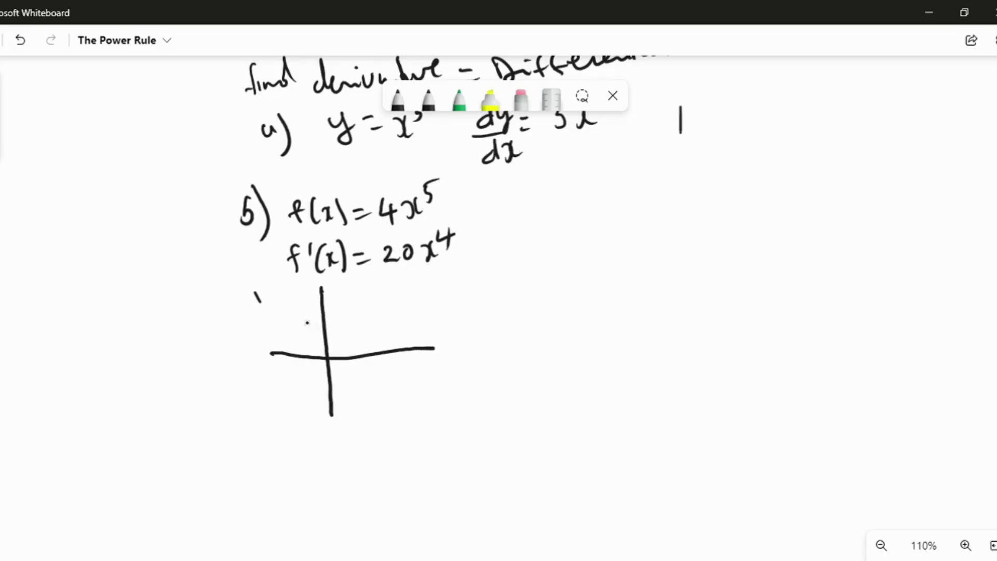
mouse_move(291, 320)
mouse_down()
mouse_move(391, 314)
mouse_move(384, 322)
mouse_up()
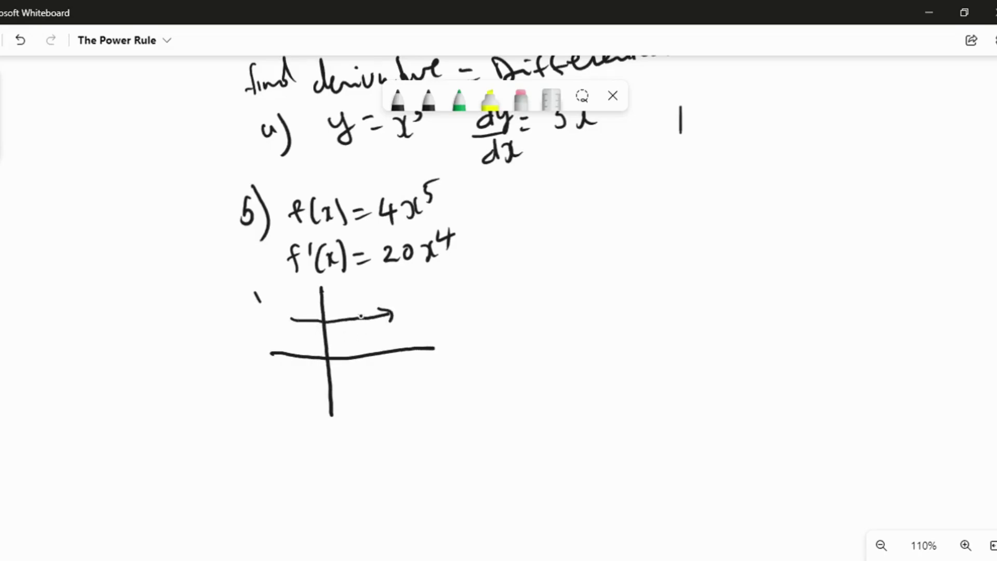
drag(292, 312, 300, 330)
mouse_move(395, 303)
mouse_down()
mouse_move(403, 325)
mouse_move(421, 306)
mouse_up()
drag(414, 314, 439, 318)
click(445, 311)
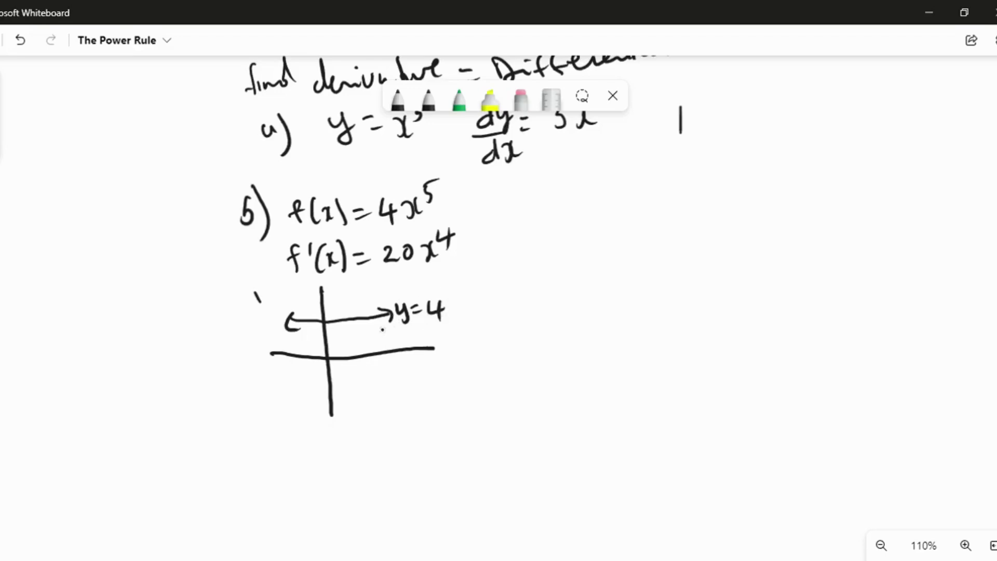
drag(471, 304, 463, 316)
mouse_move(479, 300)
mouse_down()
mouse_move(481, 314)
mouse_move(496, 305)
mouse_move(501, 324)
mouse_up()
drag(504, 305, 536, 298)
drag(528, 304, 537, 303)
drag(548, 291, 545, 292)
Start the note '∴ Derivate of constant' to the right of f'(x)=20x⁴.
click(579, 242)
click(578, 251)
click(590, 252)
mouse_move(605, 243)
mouse_down()
mouse_move(607, 257)
mouse_move(603, 235)
mouse_move(609, 261)
mouse_up()
drag(621, 254, 676, 254)
click(650, 233)
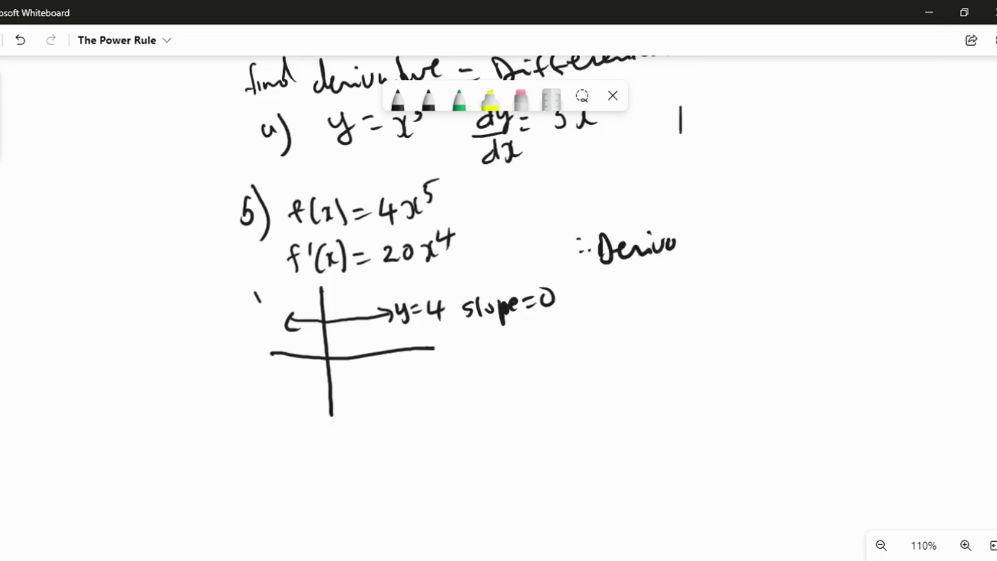
drag(689, 218, 694, 250)
drag(676, 239, 711, 230)
drag(726, 227, 727, 228)
drag(743, 221, 737, 252)
mouse_move(625, 273)
mouse_down()
mouse_move(615, 289)
mouse_move(665, 268)
mouse_move(675, 286)
mouse_move(708, 264)
mouse_move(709, 274)
mouse_up()
Complete the word 'constant' and add '= 0' to end the therefore note.
click(712, 244)
drag(713, 263, 742, 258)
drag(726, 271, 744, 266)
drag(759, 252, 750, 270)
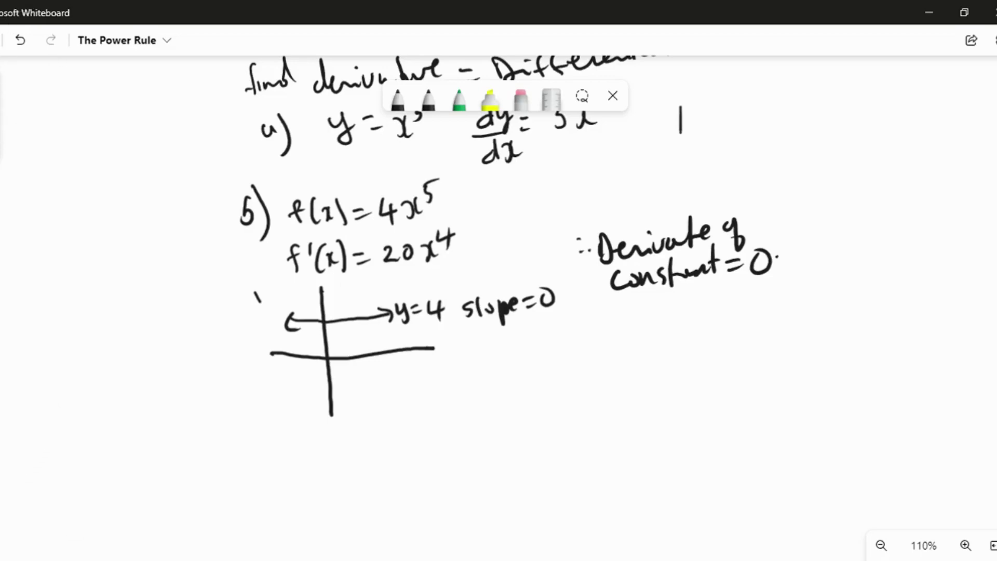
Below the graph, label example c) and write y = 3x⁴ − 5x³ + 8.
scroll(230, 389, down, 5)
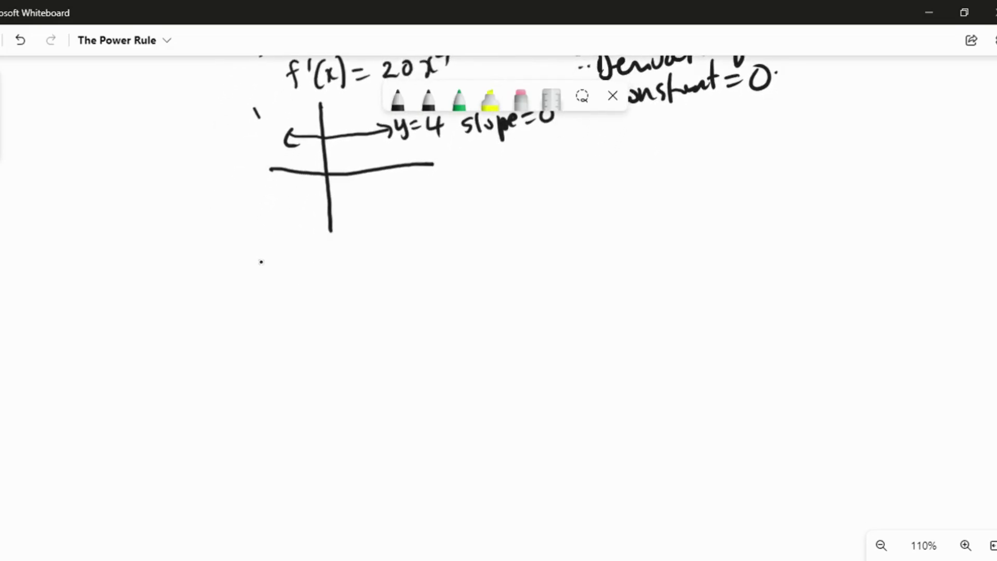
drag(253, 265, 254, 281)
drag(259, 253, 269, 290)
mouse_move(307, 257)
mouse_down()
mouse_move(321, 256)
mouse_move(314, 282)
mouse_up()
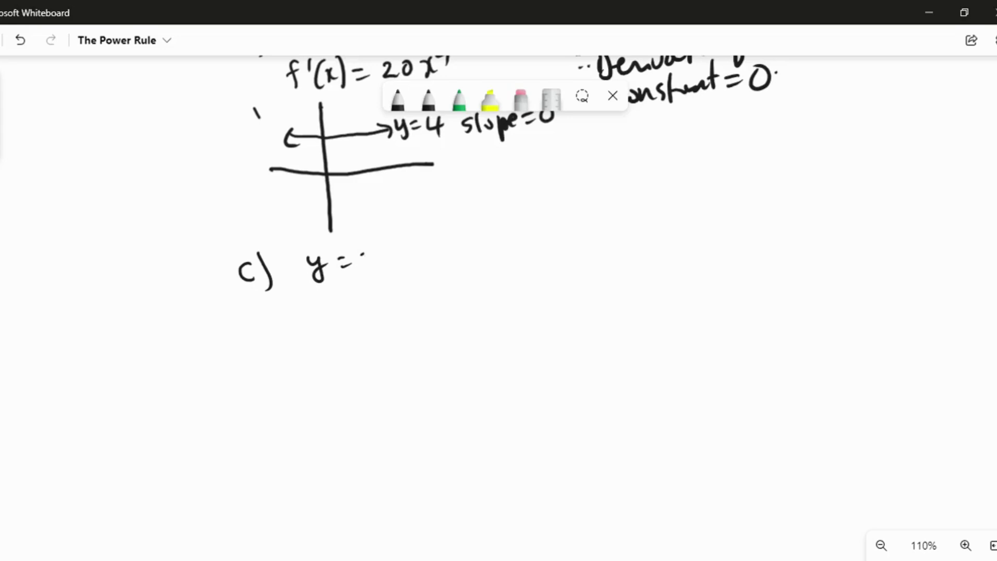
mouse_move(363, 254)
mouse_down()
mouse_move(364, 276)
mouse_move(388, 278)
mouse_move(408, 254)
mouse_move(403, 262)
mouse_move(429, 263)
mouse_up()
drag(436, 252, 440, 268)
mouse_move(439, 250)
mouse_down()
mouse_move(454, 247)
mouse_move(467, 271)
mouse_move(478, 248)
mouse_move(473, 258)
mouse_up()
mouse_move(483, 262)
mouse_down()
mouse_move(498, 260)
mouse_move(492, 270)
mouse_up()
mouse_move(511, 244)
mouse_down()
mouse_move(503, 255)
mouse_move(518, 238)
mouse_up()
Write dy/dx = 12x³ − 15x² beneath it and begin the d) label.
mouse_move(316, 306)
mouse_down()
mouse_move(310, 315)
mouse_move(319, 291)
mouse_up()
mouse_move(324, 295)
mouse_down()
mouse_move(329, 306)
mouse_move(339, 297)
mouse_up()
drag(338, 296, 320, 347)
drag(327, 333, 341, 344)
mouse_move(338, 330)
mouse_down()
mouse_move(329, 347)
mouse_move(360, 315)
mouse_up()
drag(352, 326, 371, 323)
drag(378, 310, 401, 321)
drag(397, 308, 408, 322)
mouse_move(409, 307)
mouse_down()
mouse_move(399, 322)
mouse_move(414, 308)
mouse_move(448, 324)
mouse_up()
drag(460, 306, 453, 323)
mouse_move(457, 305)
mouse_down()
mouse_move(471, 299)
mouse_move(477, 321)
mouse_up()
drag(482, 299, 502, 300)
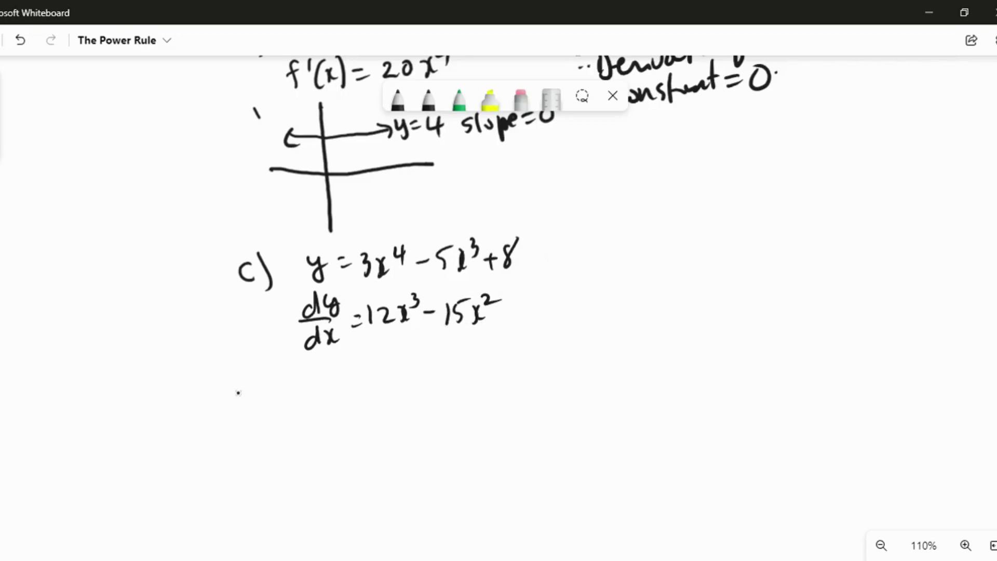
drag(256, 391, 259, 394)
Finish the d) label and write y = π⁴ − x.
drag(264, 358, 269, 401)
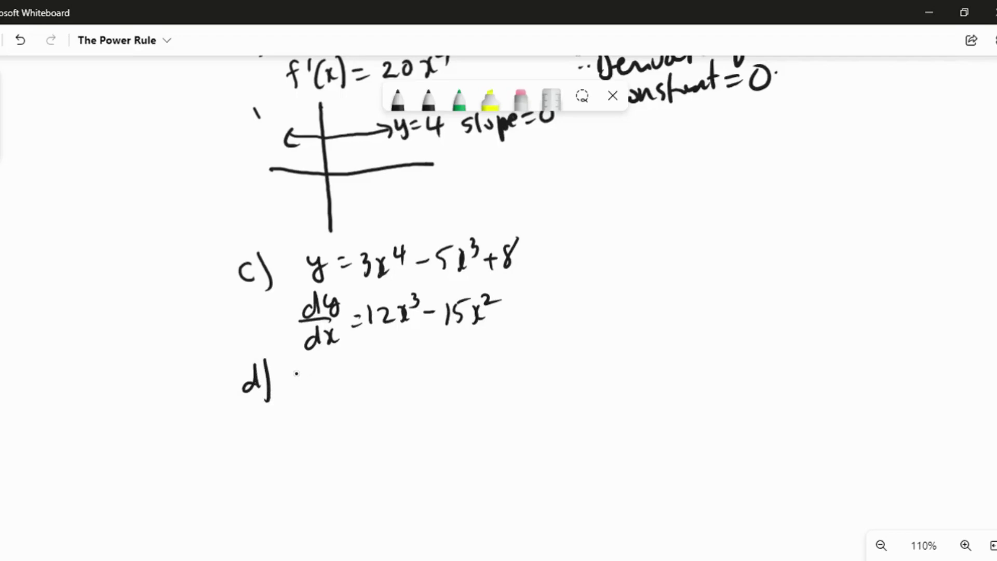
drag(303, 372, 311, 381)
mouse_move(317, 372)
mouse_down()
mouse_move(311, 396)
mouse_move(338, 374)
mouse_up()
drag(334, 386, 362, 388)
mouse_move(371, 367)
mouse_down()
mouse_move(372, 387)
mouse_move(377, 358)
mouse_up()
drag(387, 359, 394, 370)
mouse_move(393, 361)
mouse_down()
mouse_move(391, 376)
mouse_move(442, 386)
mouse_up()
drag(445, 367, 436, 388)
drag(314, 415, 328, 427)
Write dy/dx = 0 − 1 below it, simplified to = −1.
drag(301, 429, 326, 426)
mouse_move(313, 442)
mouse_down()
mouse_move(301, 451)
mouse_move(313, 451)
mouse_up()
mouse_move(315, 435)
mouse_down()
mouse_move(312, 456)
mouse_move(330, 457)
mouse_up()
drag(348, 432, 357, 427)
drag(349, 436, 364, 430)
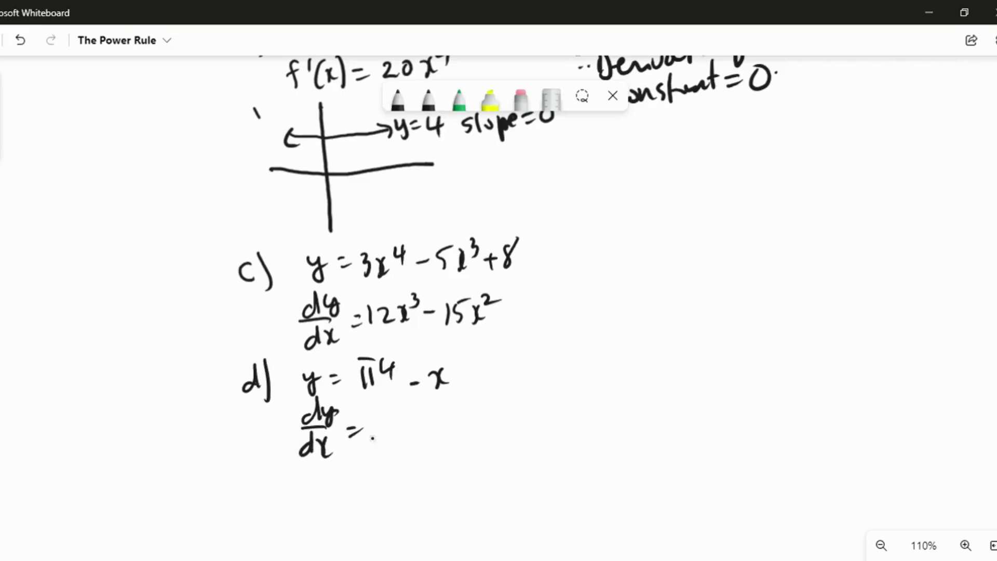
drag(388, 421, 386, 431)
drag(424, 417, 424, 438)
drag(354, 461, 370, 458)
drag(355, 471, 405, 481)
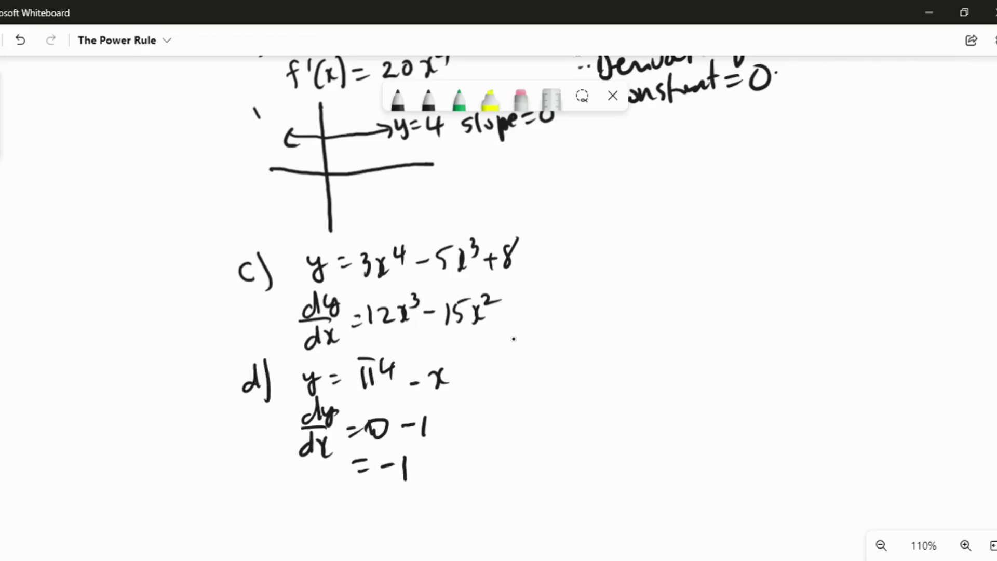
Label example e), write y = 3/x⁴, and rewrite it as y = 3x⁻⁴.
drag(508, 348, 524, 355)
mouse_move(530, 334)
mouse_down()
mouse_move(536, 372)
mouse_move(563, 351)
mouse_move(567, 367)
mouse_move(595, 346)
mouse_up()
mouse_move(587, 353)
mouse_down()
mouse_move(635, 337)
mouse_move(630, 354)
mouse_up()
drag(617, 355, 656, 354)
mouse_move(623, 372)
mouse_down()
mouse_move(631, 388)
mouse_move(655, 370)
mouse_up()
drag(651, 359, 647, 382)
drag(557, 404, 565, 415)
mouse_move(571, 403)
mouse_down()
mouse_move(562, 429)
mouse_move(593, 410)
mouse_up()
mouse_move(584, 419)
mouse_down()
mouse_move(631, 427)
mouse_move(656, 401)
mouse_up()
drag(671, 389, 671, 409)
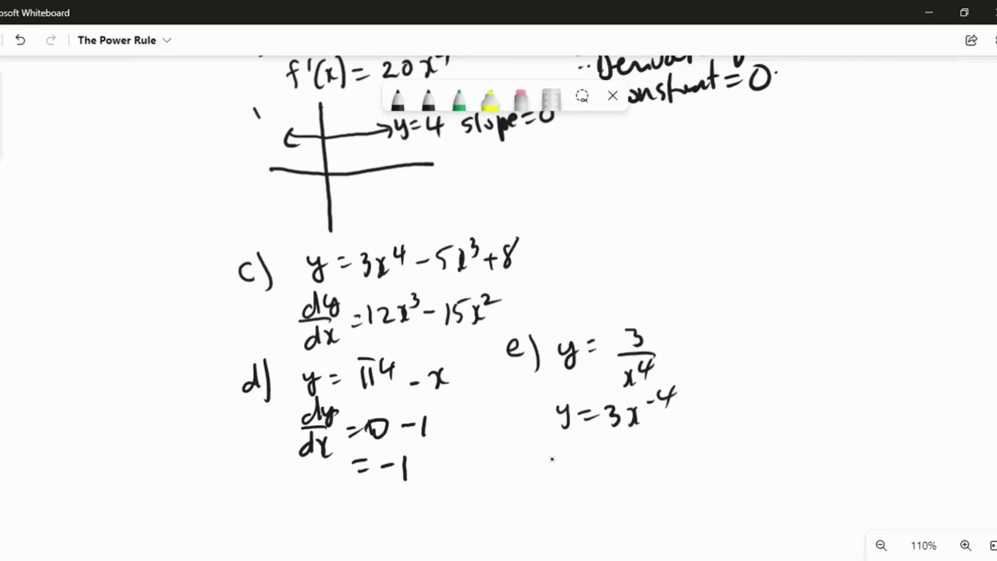
Write the derivative dy/dx = −12x⁻⁵ = −12/x⁵ for example e).
mouse_move(563, 444)
mouse_down()
mouse_move(586, 451)
mouse_move(581, 458)
mouse_up()
mouse_move(547, 465)
mouse_down()
mouse_move(576, 456)
mouse_move(552, 486)
mouse_up()
mouse_move(570, 474)
mouse_down()
mouse_move(582, 487)
mouse_move(571, 488)
mouse_up()
mouse_move(596, 463)
mouse_down()
mouse_move(629, 455)
mouse_move(633, 463)
mouse_up()
drag(641, 445, 660, 458)
drag(665, 440, 663, 461)
mouse_move(676, 438)
mouse_down()
mouse_move(689, 426)
mouse_move(688, 437)
mouse_up()
drag(693, 423, 702, 421)
mouse_move(698, 456)
mouse_down()
mouse_move(713, 460)
mouse_move(742, 440)
mouse_move(751, 450)
mouse_move(786, 440)
mouse_move(786, 450)
mouse_up()
mouse_move(744, 476)
mouse_down()
mouse_move(749, 492)
mouse_move(771, 478)
mouse_up()
drag(775, 465, 790, 454)
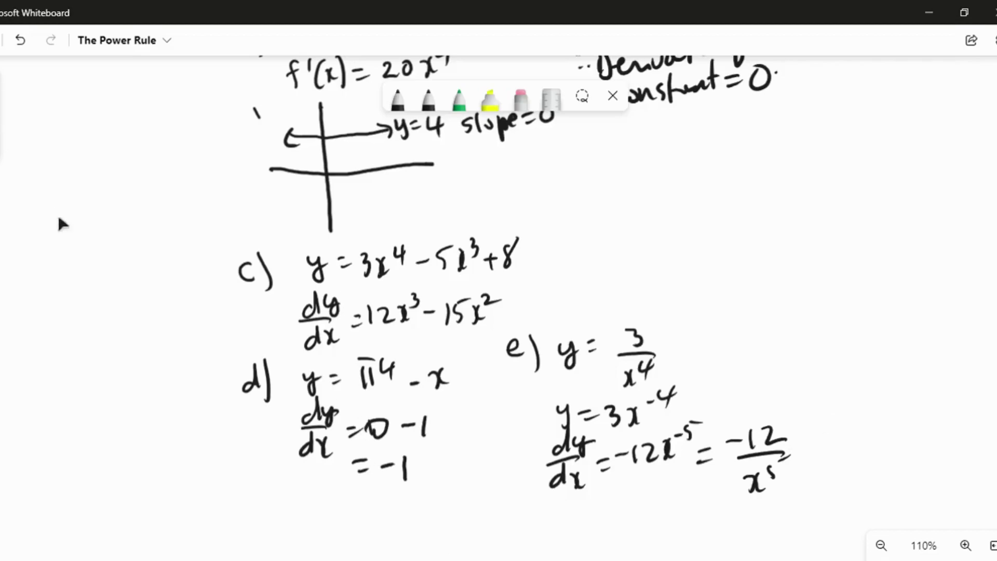
drag(125, 294, 41, 7)
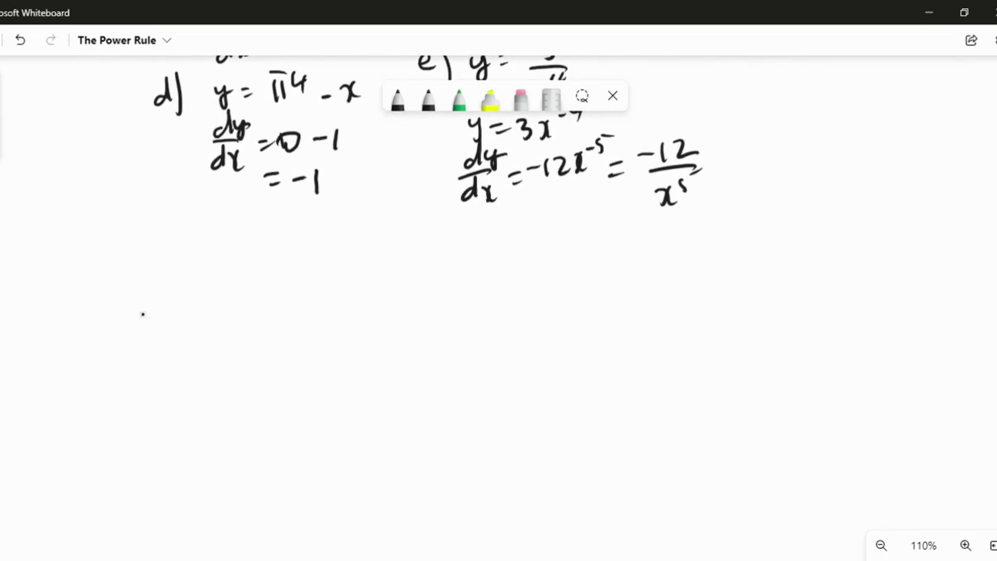
Handwrite 'find a point on the parabola' below part d).
mouse_move(190, 240)
mouse_down()
mouse_move(171, 280)
mouse_move(185, 261)
mouse_up()
mouse_move(183, 262)
mouse_down()
mouse_move(185, 278)
mouse_move(240, 273)
mouse_move(255, 296)
mouse_up()
mouse_move(253, 262)
mouse_down()
mouse_move(287, 275)
mouse_move(295, 266)
mouse_up()
mouse_move(299, 246)
mouse_down()
mouse_move(296, 274)
mouse_move(319, 277)
mouse_move(324, 266)
mouse_up()
mouse_move(329, 262)
mouse_down()
mouse_move(363, 277)
mouse_move(390, 269)
mouse_move(378, 251)
mouse_move(480, 273)
mouse_move(510, 239)
mouse_move(514, 261)
mouse_up()
mouse_move(523, 251)
mouse_down()
mouse_move(519, 261)
mouse_move(564, 255)
mouse_up()
Write the parabola equation y = x²+5x−1 and 'where' to end the first line.
mouse_move(569, 243)
mouse_down()
mouse_move(562, 273)
mouse_move(593, 246)
mouse_up()
mouse_move(587, 259)
mouse_down()
mouse_move(605, 252)
mouse_move(622, 262)
mouse_move(627, 250)
mouse_up()
drag(628, 242, 654, 250)
mouse_move(648, 243)
mouse_down()
mouse_move(647, 263)
mouse_move(655, 253)
mouse_up()
mouse_move(656, 251)
mouse_down()
mouse_move(660, 261)
mouse_move(686, 240)
mouse_up()
mouse_move(681, 238)
mouse_down()
mouse_move(692, 257)
mouse_move(680, 256)
mouse_move(715, 244)
mouse_up()
drag(730, 231, 728, 254)
mouse_move(744, 240)
mouse_down()
mouse_move(748, 249)
mouse_move(767, 229)
mouse_move(779, 244)
mouse_up()
drag(777, 239, 832, 232)
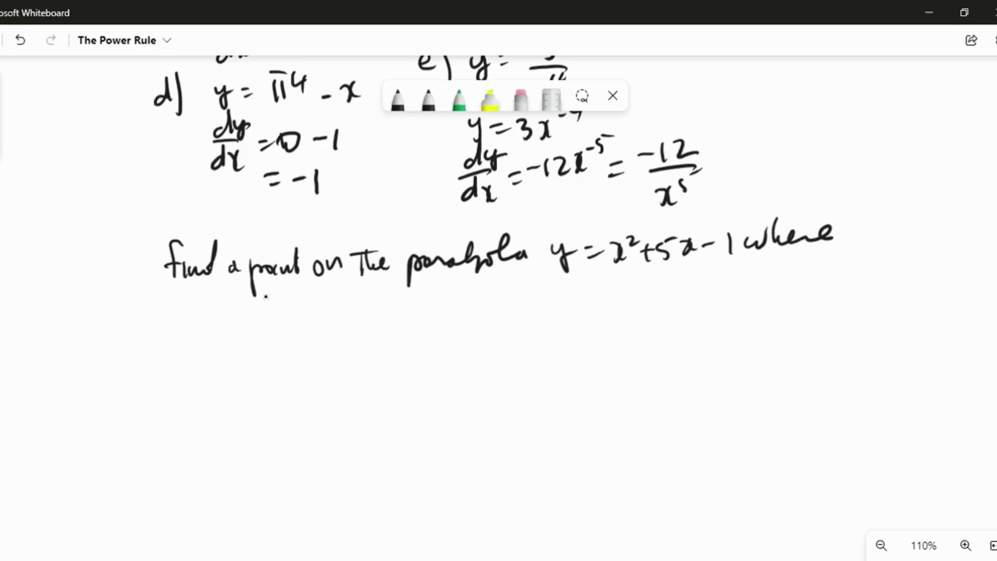
On the second line, write 'the slope of tangent is'.
mouse_move(260, 292)
mouse_down()
mouse_move(261, 314)
mouse_move(284, 311)
mouse_move(274, 294)
mouse_up()
mouse_move(306, 299)
mouse_down()
mouse_move(291, 304)
mouse_move(296, 313)
mouse_up()
mouse_move(310, 289)
mouse_down()
mouse_move(310, 311)
mouse_move(334, 306)
mouse_up()
drag(337, 306, 352, 308)
drag(351, 300, 381, 323)
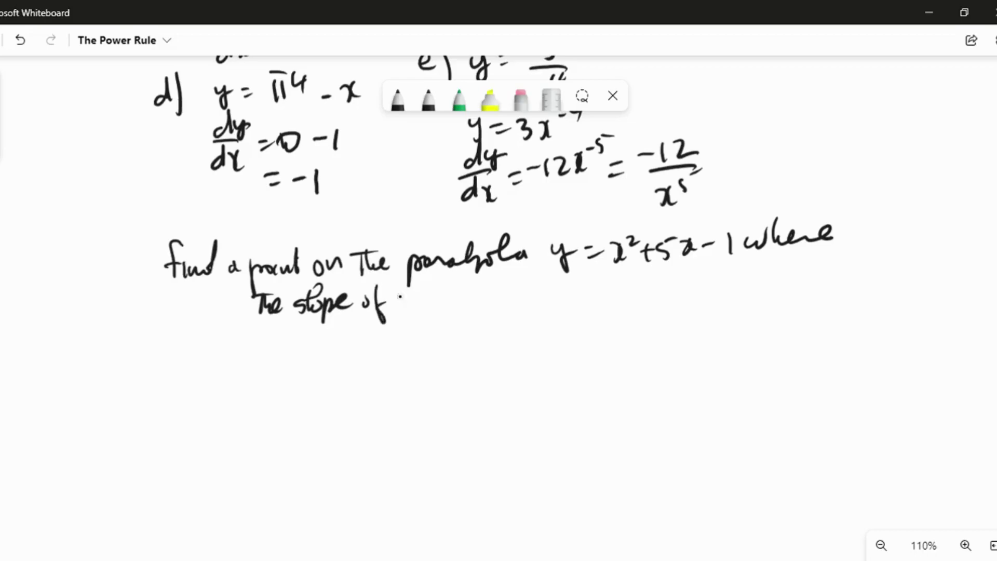
drag(410, 283, 411, 308)
mouse_move(403, 294)
mouse_down()
mouse_move(447, 303)
mouse_move(450, 319)
mouse_move(473, 302)
mouse_up()
mouse_move(474, 299)
mouse_down()
mouse_move(487, 296)
mouse_move(490, 280)
mouse_up()
drag(483, 288, 515, 296)
mouse_move(531, 283)
mouse_down()
mouse_move(526, 296)
mouse_move(555, 296)
mouse_up()
End the problem with '1.' and write 'Slope of tangent = 2x+5' below it.
click(564, 292)
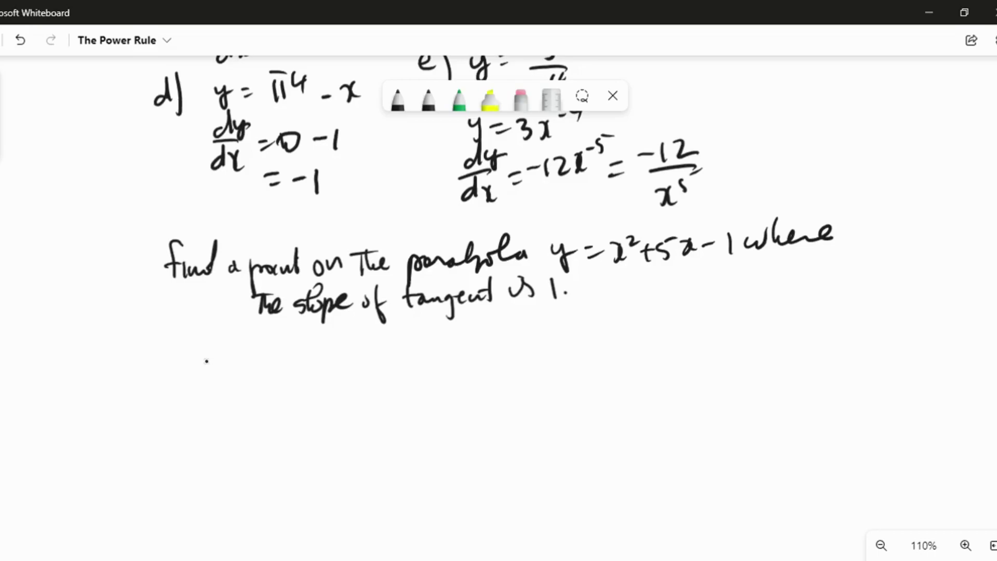
mouse_move(212, 348)
mouse_down()
mouse_move(202, 367)
mouse_move(223, 364)
mouse_up()
mouse_move(229, 357)
mouse_down()
mouse_move(232, 376)
mouse_move(243, 363)
mouse_up()
mouse_move(241, 358)
mouse_down()
mouse_move(272, 351)
mouse_move(266, 378)
mouse_up()
mouse_move(283, 340)
mouse_down()
mouse_move(280, 368)
mouse_move(288, 352)
mouse_up()
mouse_move(290, 354)
mouse_down()
mouse_move(314, 382)
mouse_move(351, 358)
mouse_up()
mouse_move(357, 338)
mouse_down()
mouse_move(355, 365)
mouse_move(363, 351)
mouse_up()
drag(367, 349, 379, 348)
drag(368, 357, 424, 356)
mouse_move(435, 344)
mouse_down()
mouse_move(456, 340)
mouse_move(450, 352)
mouse_up()
mouse_move(472, 336)
mouse_down()
mouse_move(464, 353)
mouse_move(482, 329)
mouse_up()
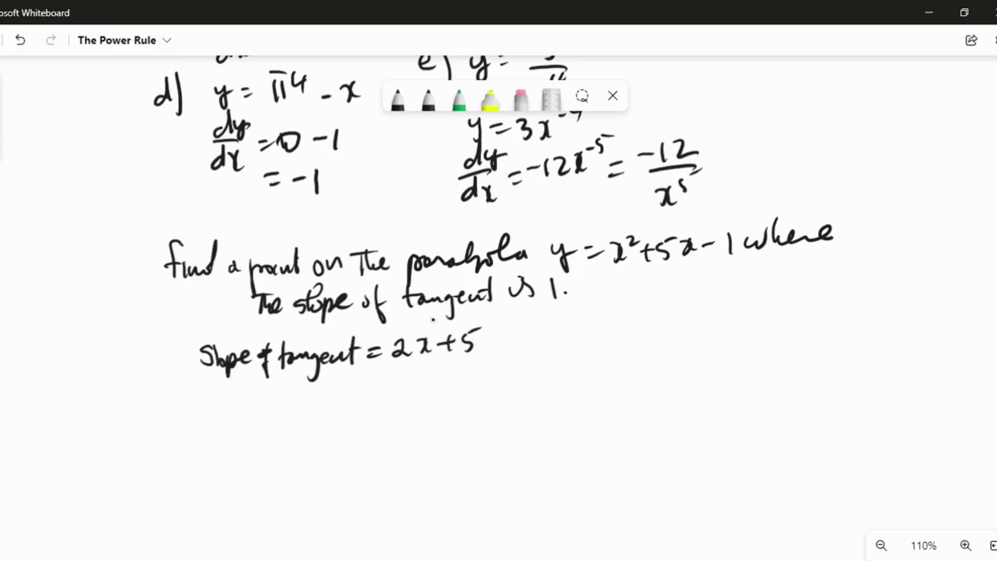
Solve 2x+5 = 1 on successive lines: 2x = −4, then x = −2.
drag(352, 381, 384, 392)
mouse_move(383, 380)
mouse_down()
mouse_move(372, 394)
mouse_move(405, 385)
mouse_up()
drag(397, 379, 404, 394)
drag(407, 377, 444, 372)
drag(432, 385, 458, 388)
drag(347, 408, 388, 422)
mouse_move(390, 404)
mouse_down()
mouse_move(379, 422)
mouse_move(411, 410)
mouse_up()
drag(400, 418, 449, 407)
drag(443, 397, 441, 414)
mouse_move(362, 434)
mouse_down()
mouse_move(366, 450)
mouse_move(405, 447)
mouse_up()
drag(409, 444, 452, 446)
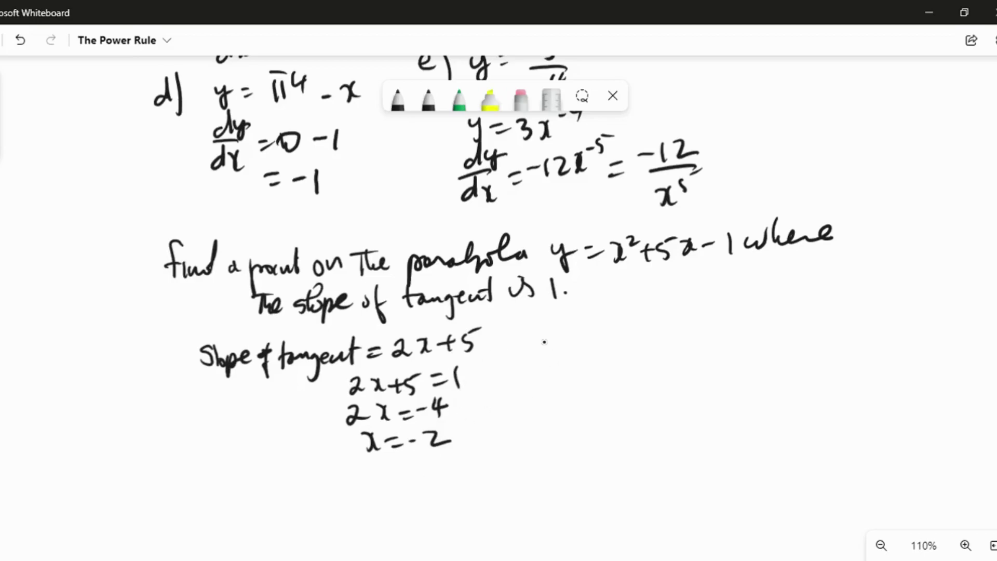
Beside the slope work, write y = (−2)² + 5(−2).
mouse_move(537, 341)
mouse_down()
mouse_move(549, 339)
mouse_move(544, 370)
mouse_up()
drag(554, 347, 606, 344)
drag(612, 337, 629, 356)
drag(624, 325, 626, 361)
drag(591, 328, 592, 366)
drag(636, 321, 675, 341)
mouse_move(666, 335)
mouse_down()
mouse_move(669, 354)
mouse_move(701, 321)
mouse_up()
mouse_move(716, 316)
mouse_down()
mouse_move(711, 355)
mouse_move(733, 336)
mouse_up()
drag(727, 331, 744, 344)
drag(750, 311, 732, 357)
Simplify the substitution to = 4 − 10 = −6.
drag(581, 369, 596, 369)
mouse_move(586, 382)
mouse_down()
mouse_move(645, 388)
mouse_move(634, 398)
mouse_up()
drag(655, 380, 675, 389)
drag(684, 375, 723, 371)
drag(714, 384, 748, 376)
drag(767, 358, 760, 371)
Write the resulting point as 'pt: (−2, −6)'.
mouse_move(543, 430)
mouse_down()
mouse_move(543, 466)
mouse_move(546, 447)
mouse_up()
drag(566, 415, 563, 447)
click(577, 432)
mouse_move(557, 430)
mouse_down()
mouse_move(602, 449)
mouse_move(621, 431)
mouse_move(642, 431)
mouse_up()
drag(646, 435, 644, 444)
mouse_move(657, 428)
mouse_down()
mouse_move(669, 425)
mouse_move(680, 449)
mouse_up()
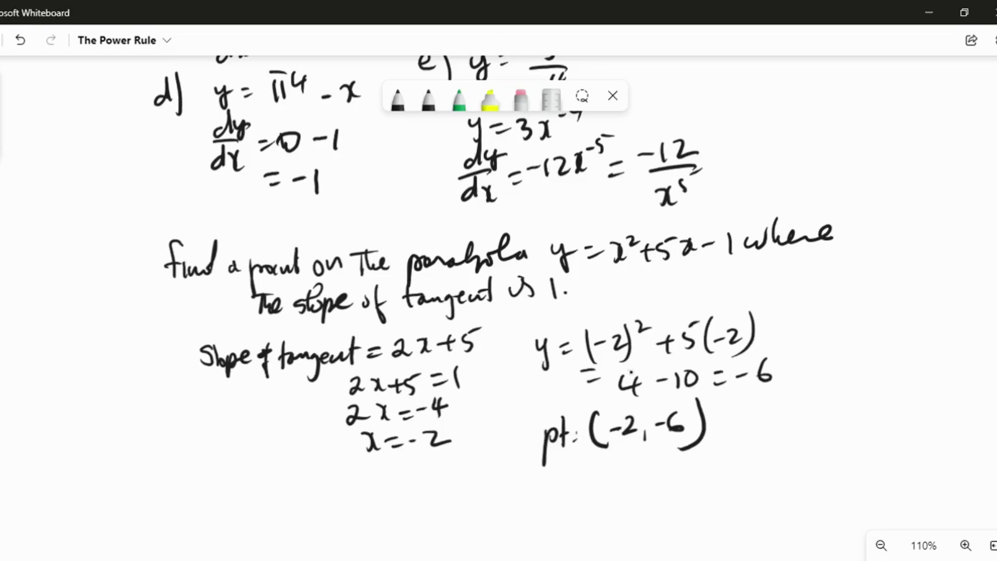
Add −1 to both substitution lines, write = −7, and correct the point's y to −7.
mouse_move(768, 327)
mouse_down()
mouse_move(793, 344)
mouse_move(799, 384)
mouse_up()
drag(717, 370, 717, 384)
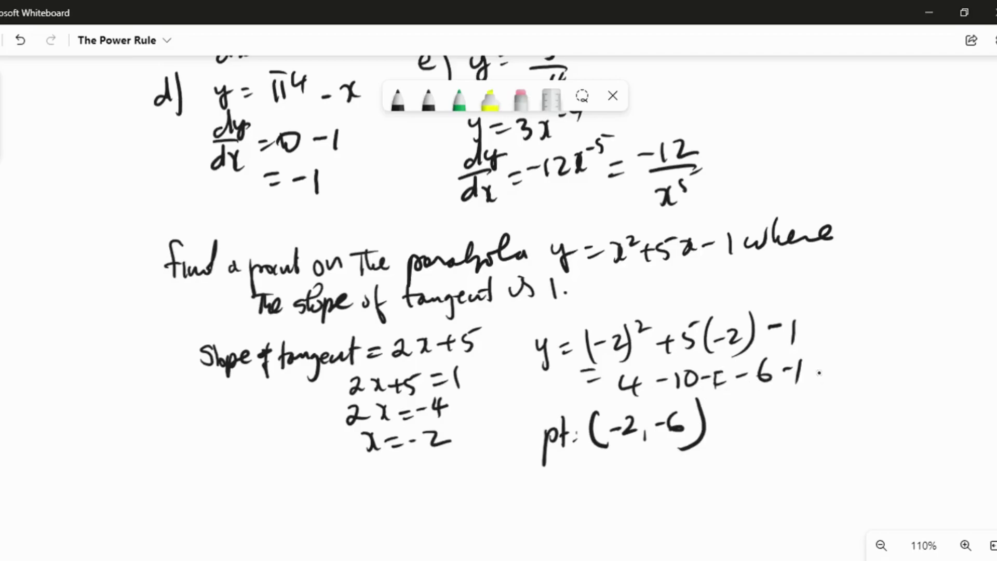
drag(834, 370, 842, 368)
drag(845, 358, 855, 378)
mouse_move(665, 414)
mouse_down()
mouse_move(677, 439)
mouse_move(686, 417)
mouse_move(681, 448)
mouse_move(678, 424)
mouse_up()
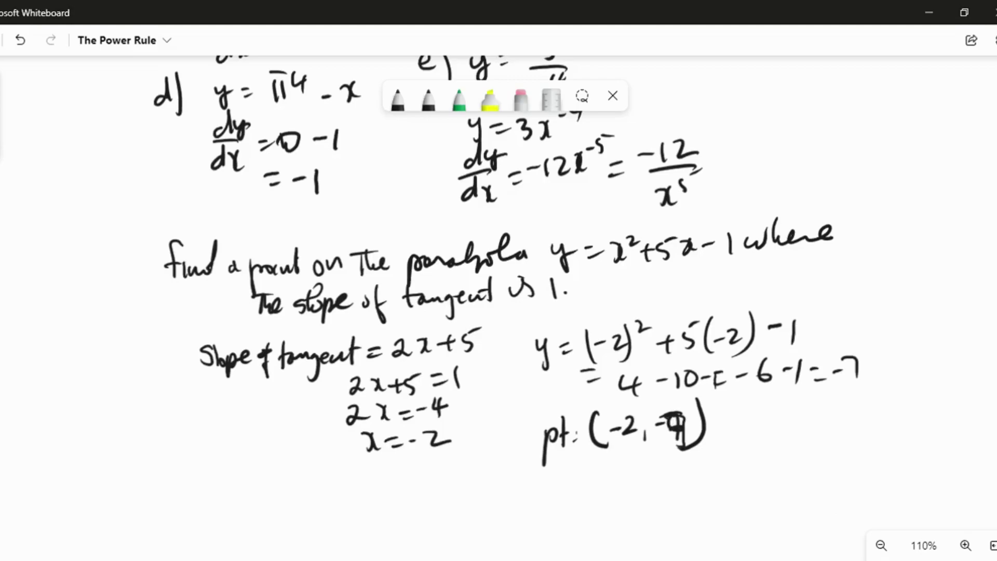